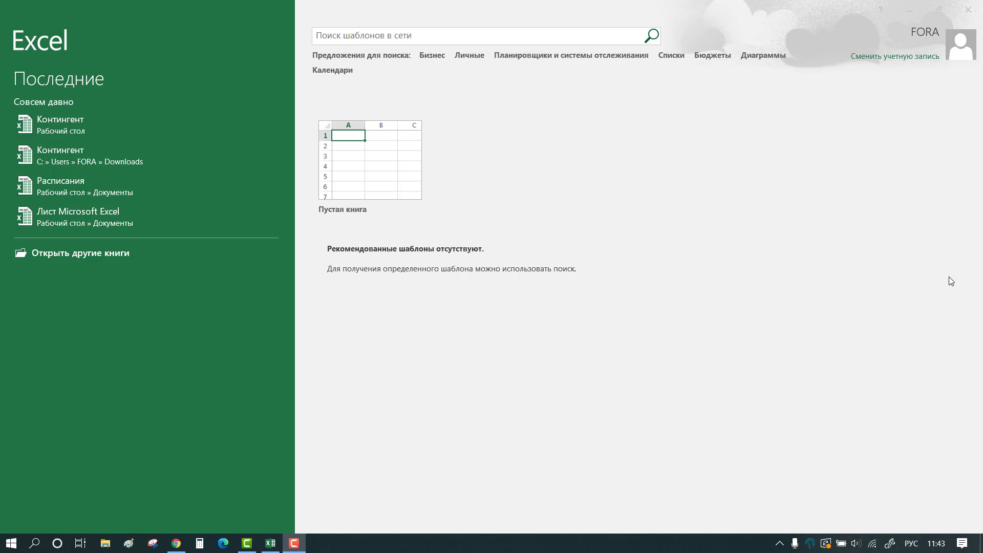
Create a new blank workbook.
{"action": "left_click", "coordinate": [366, 175]}
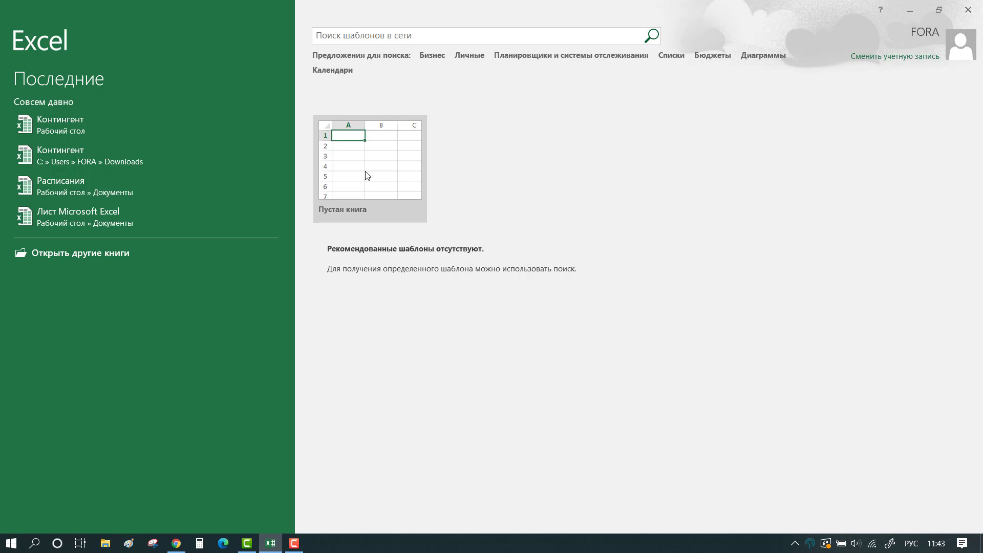
{"action": "left_click", "coordinate": [365, 171]}
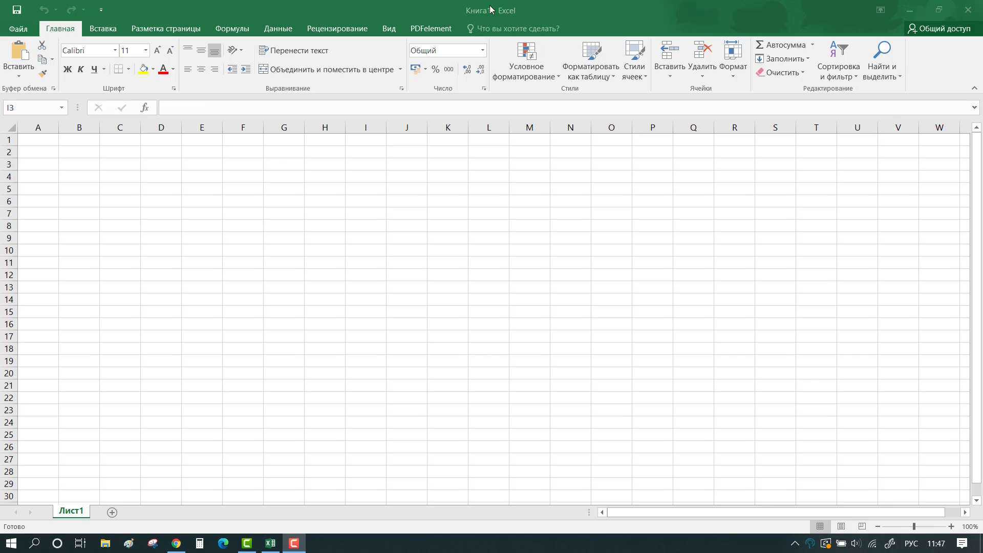
Add the Quick Print command (Быстрая печать) to the Quick Access Toolbar.
{"action": "left_click", "coordinate": [229, 13]}
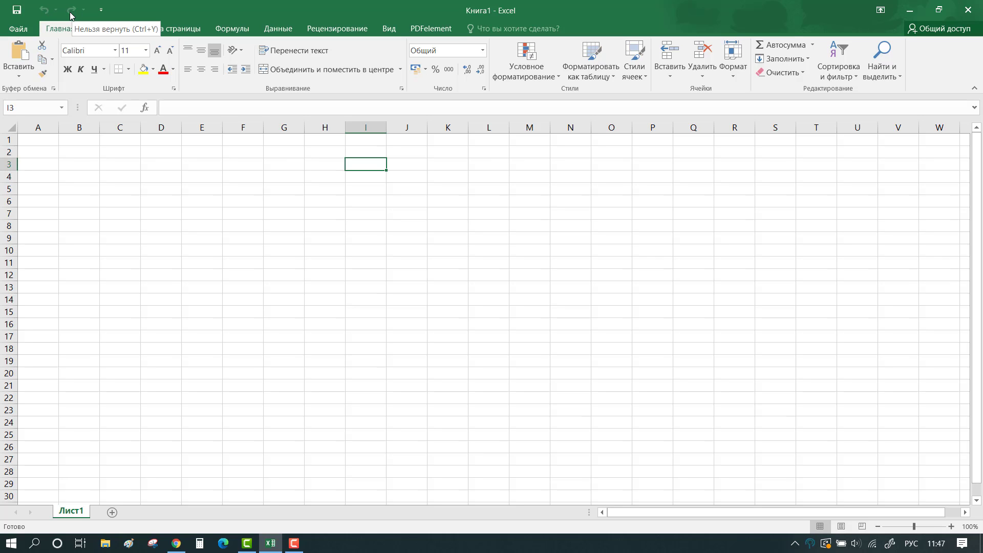
{"action": "left_click", "coordinate": [101, 11]}
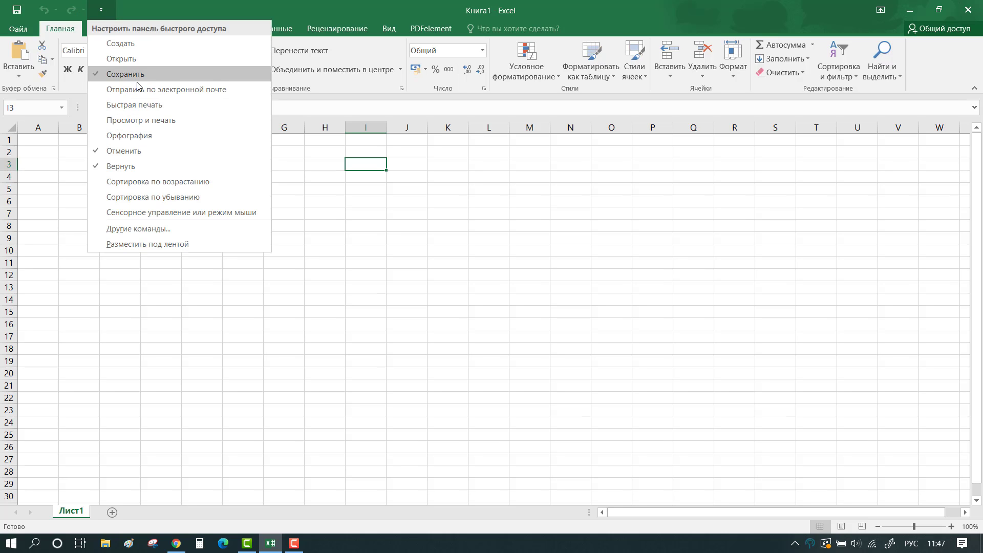
{"action": "left_click", "coordinate": [134, 105]}
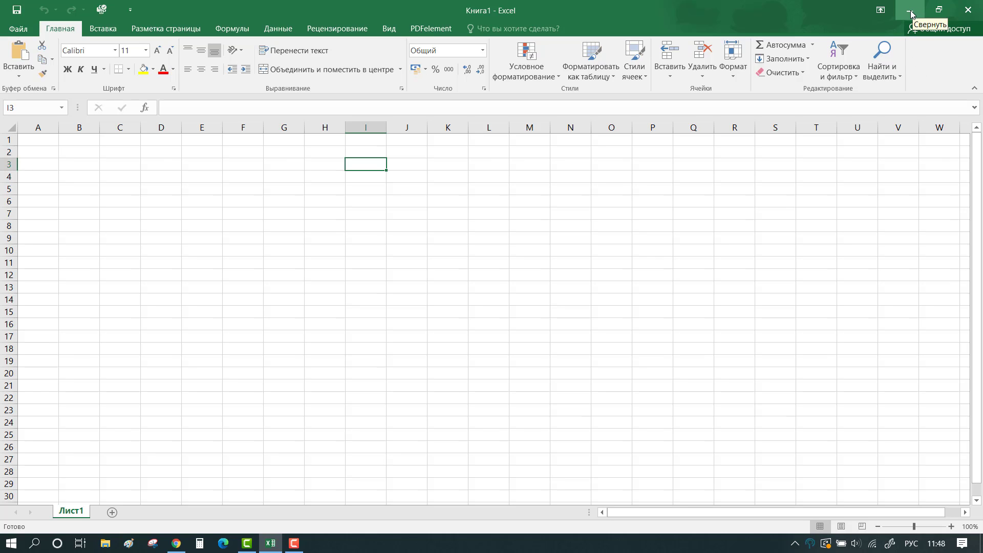
Set the ribbon to hide automatically, reveal it temporarily, and return to the sheet.
{"action": "left_click", "coordinate": [882, 11]}
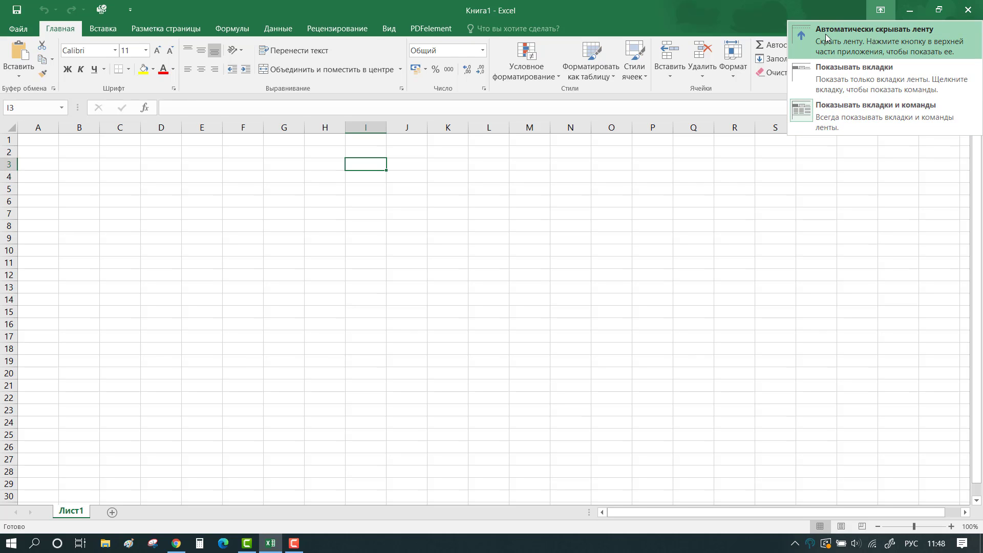
{"action": "left_click", "coordinate": [882, 42]}
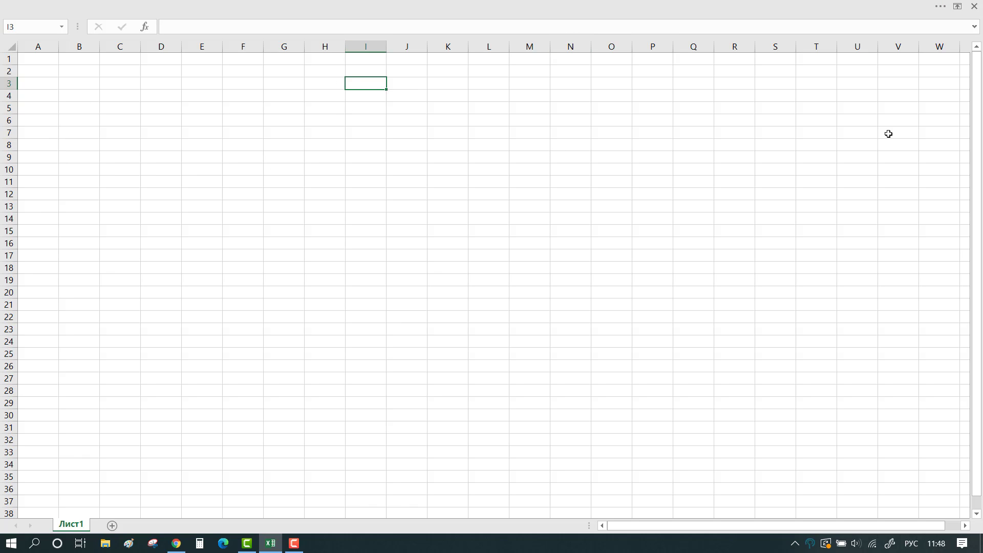
{"action": "left_click", "coordinate": [941, 8]}
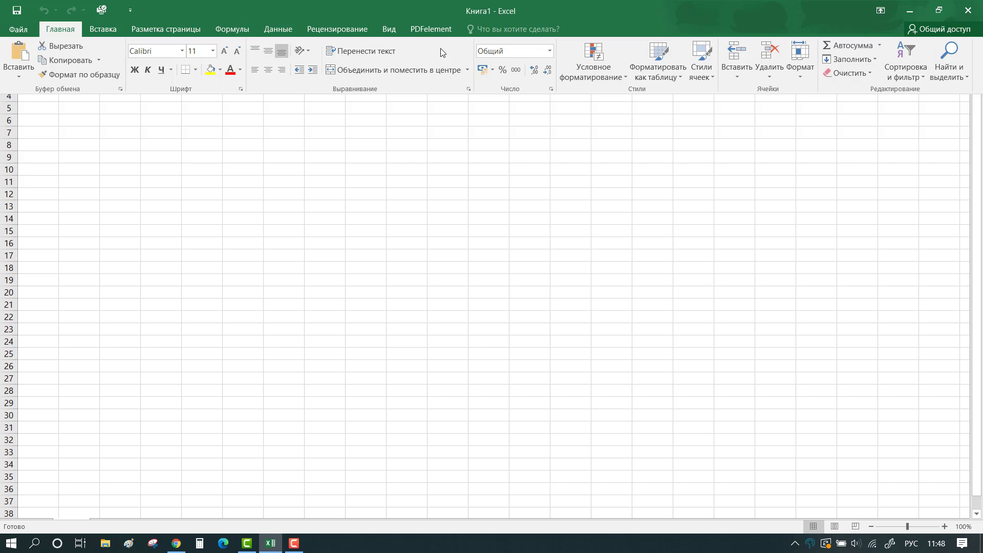
{"action": "left_click", "coordinate": [103, 161]}
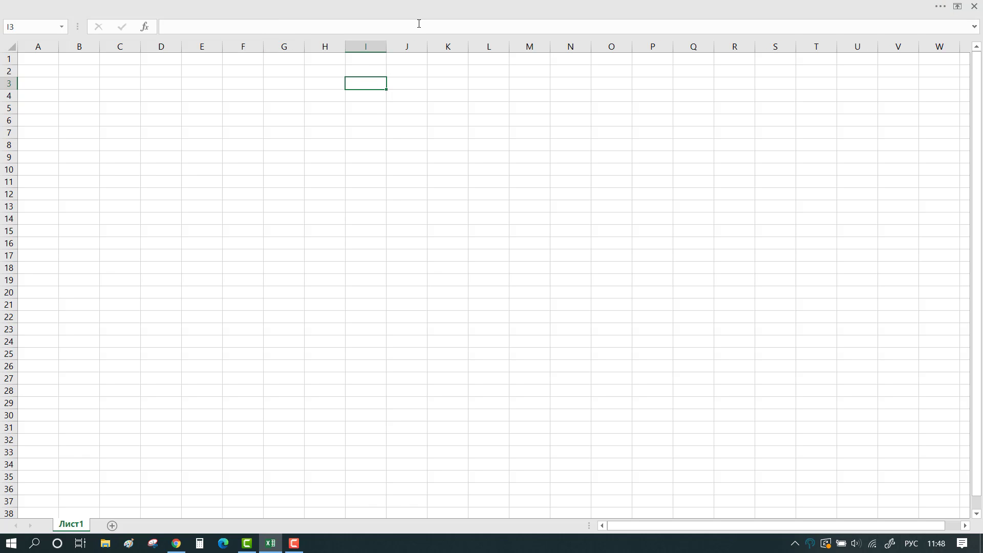
Set the ribbon to show only its tabs and look through the Insert, Page Layout, Formulas and Data commands.
{"action": "left_click", "coordinate": [958, 6]}
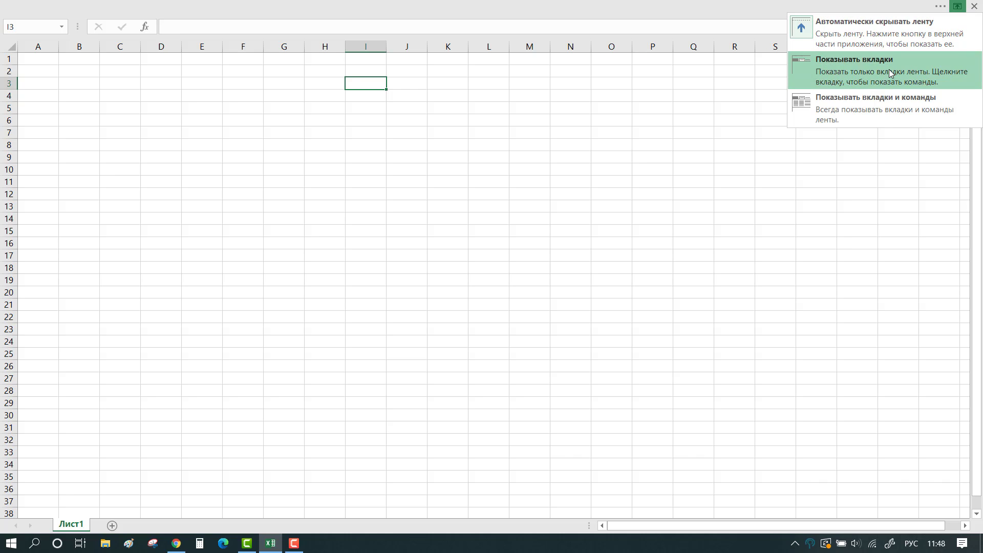
{"action": "left_click", "coordinate": [824, 72]}
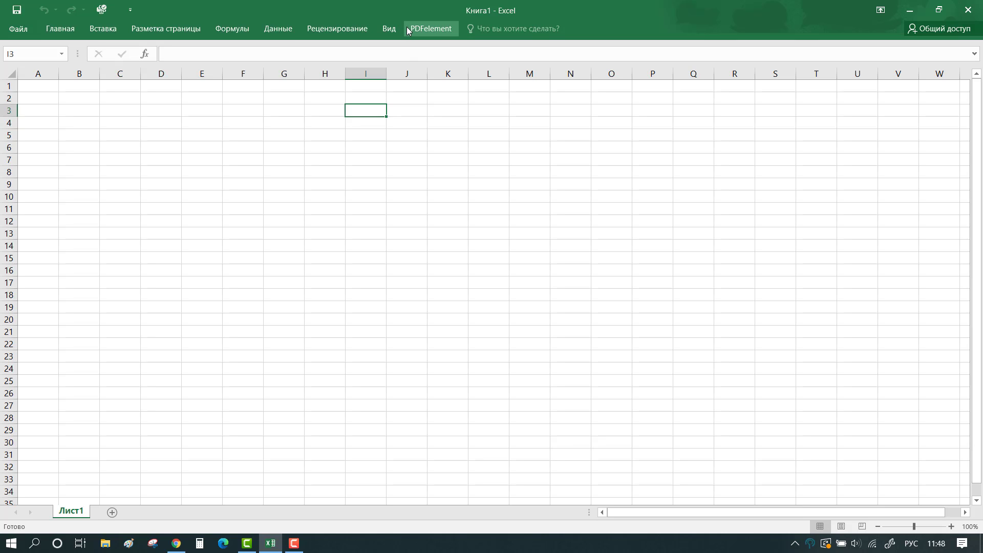
{"action": "left_click", "coordinate": [102, 31]}
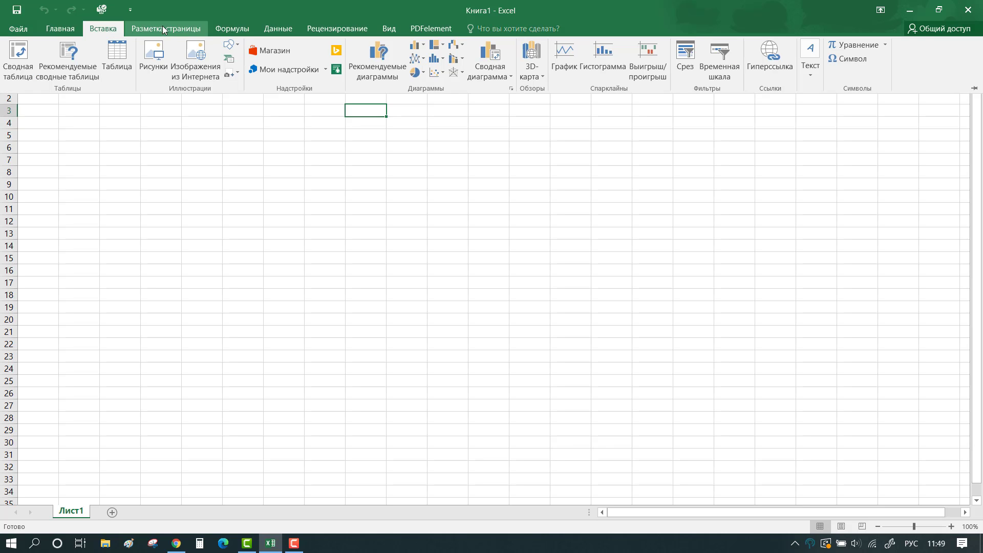
{"action": "left_click", "coordinate": [168, 26]}
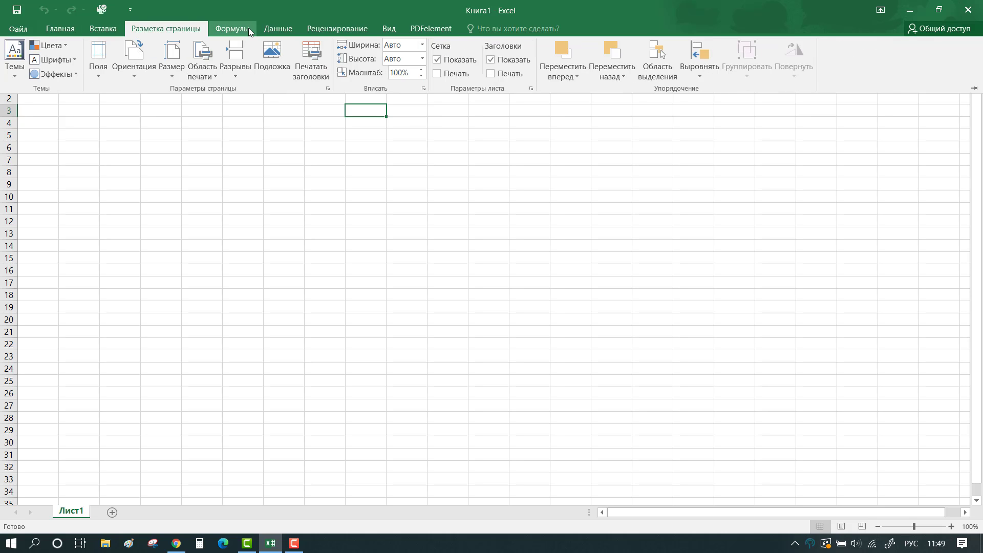
{"action": "left_click", "coordinate": [248, 28]}
{"action": "left_click", "coordinate": [278, 28]}
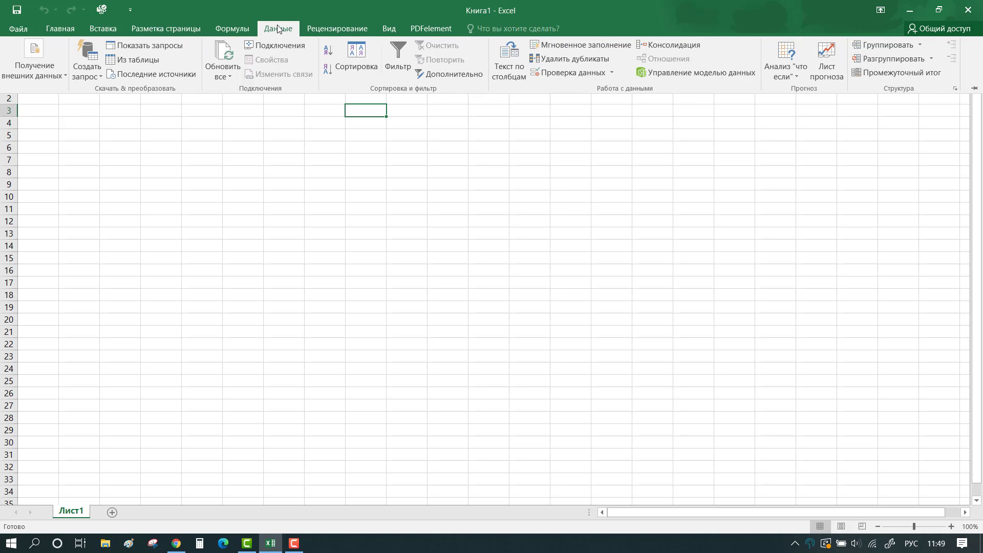
Apply bold formatting to cell I3 using the temporarily expanded Home commands, and return to the sheet at cell G9.
{"action": "left_click", "coordinate": [58, 28]}
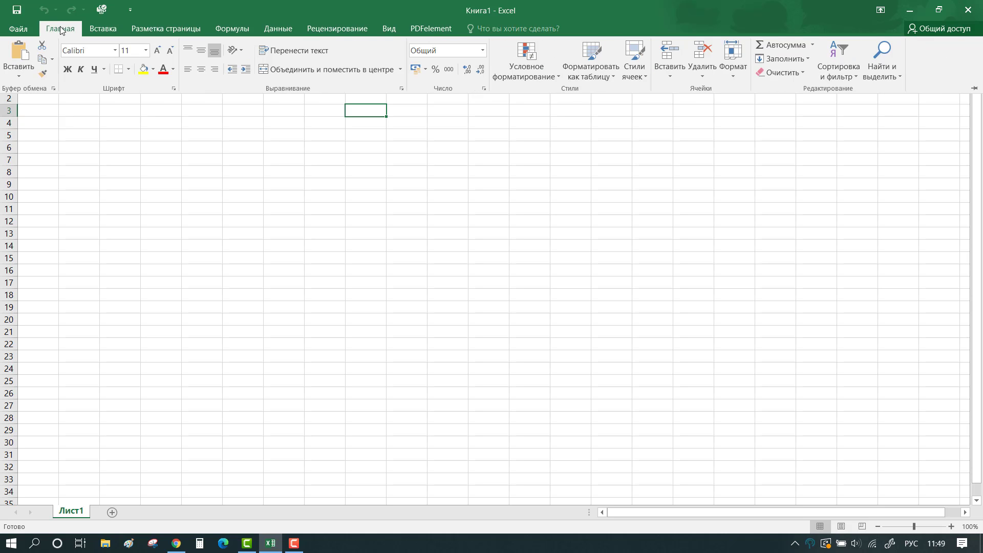
{"action": "left_click", "coordinate": [69, 70]}
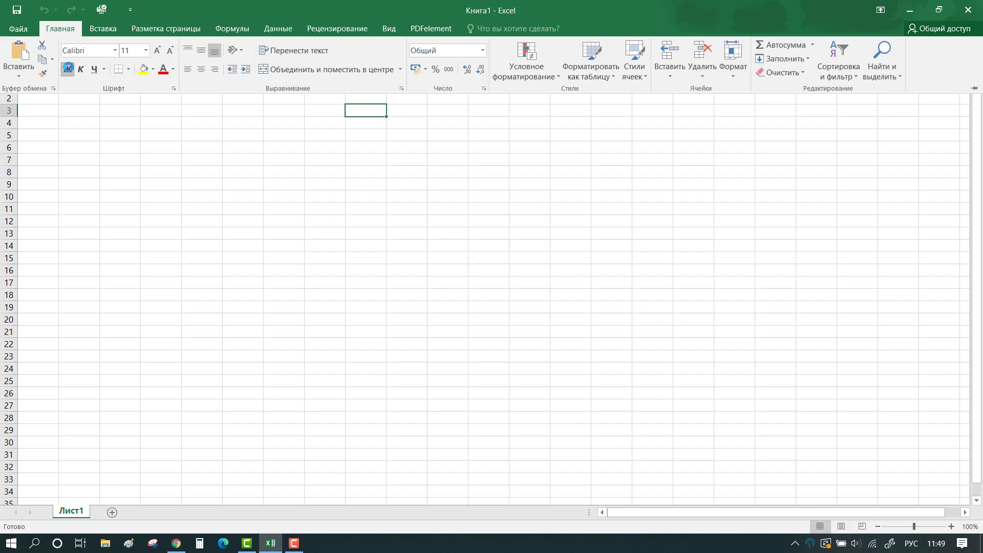
{"action": "left_click", "coordinate": [284, 160]}
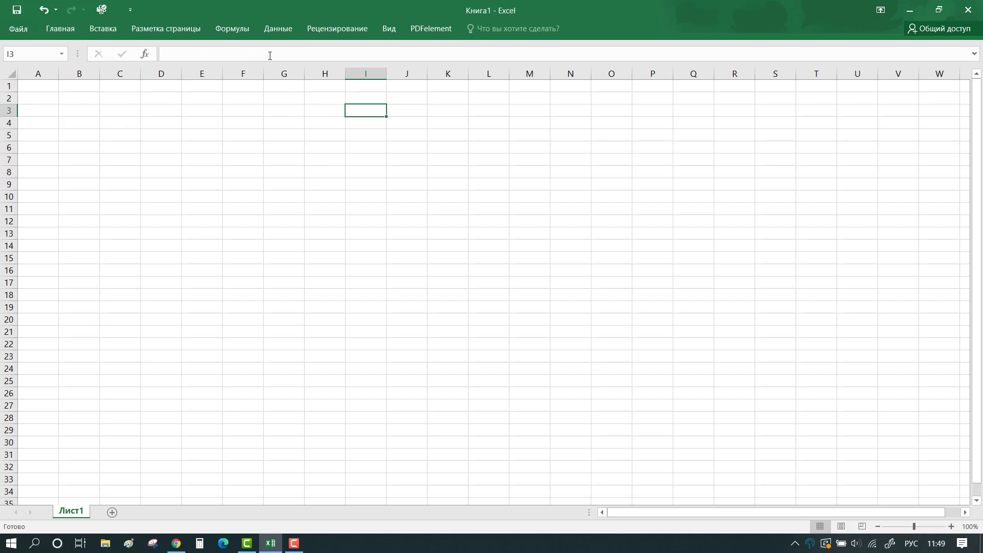
{"action": "left_click", "coordinate": [292, 185]}
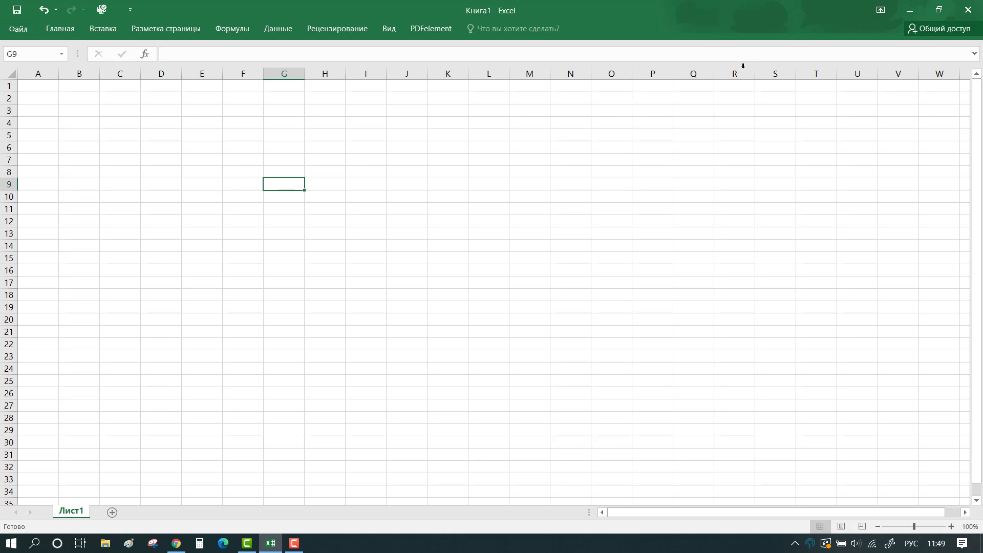
Set the ribbon to always show both tabs and commands.
{"action": "left_click", "coordinate": [880, 10]}
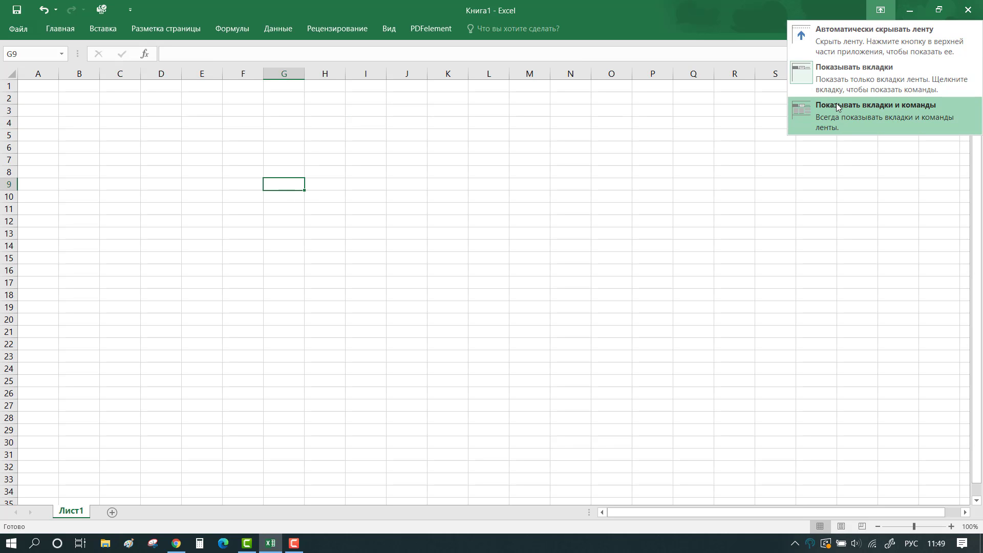
{"action": "left_click", "coordinate": [860, 119]}
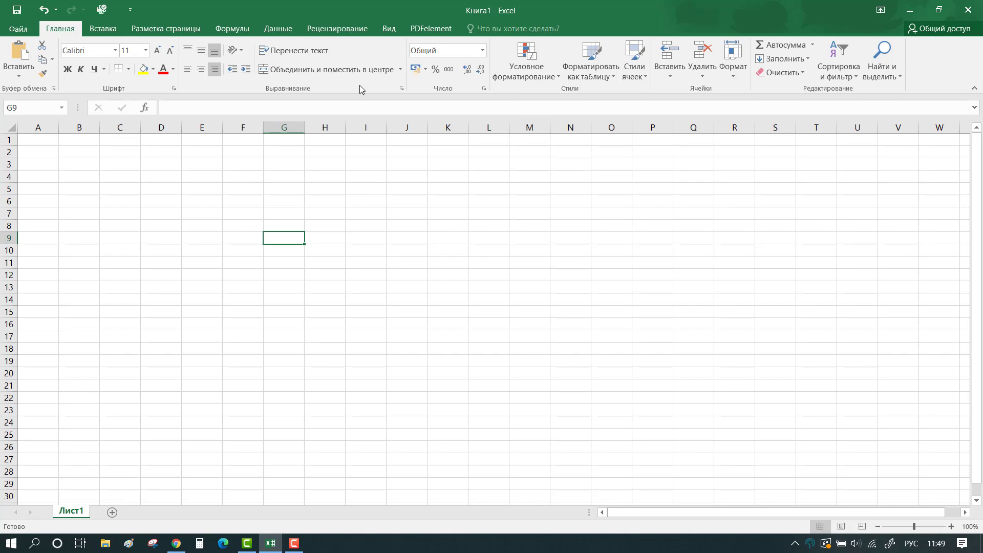
Select various single cells across the sheet, including B2, F9 and C5, to view their addresses.
{"action": "left_click", "coordinate": [321, 175]}
{"action": "left_click", "coordinate": [160, 172]}
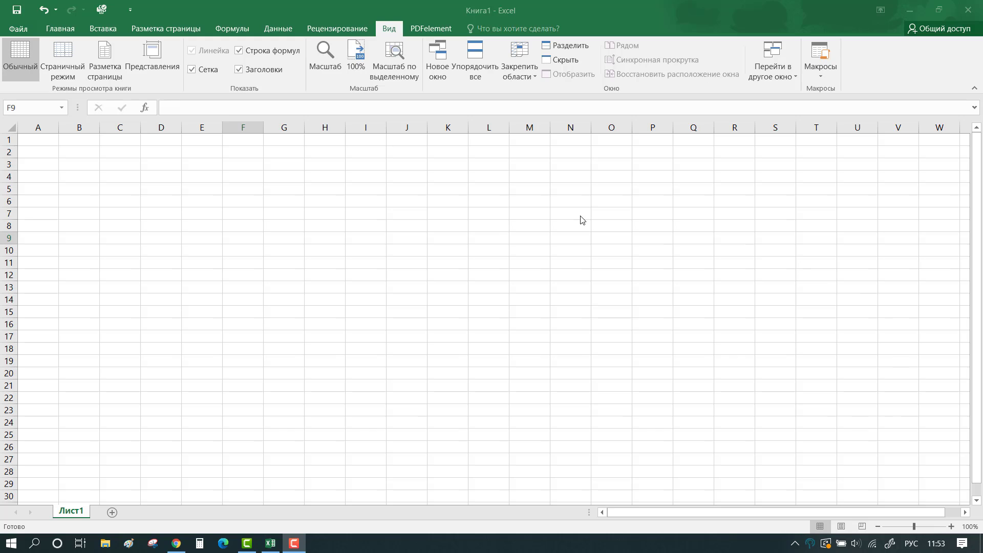
{"action": "left_click", "coordinate": [82, 153]}
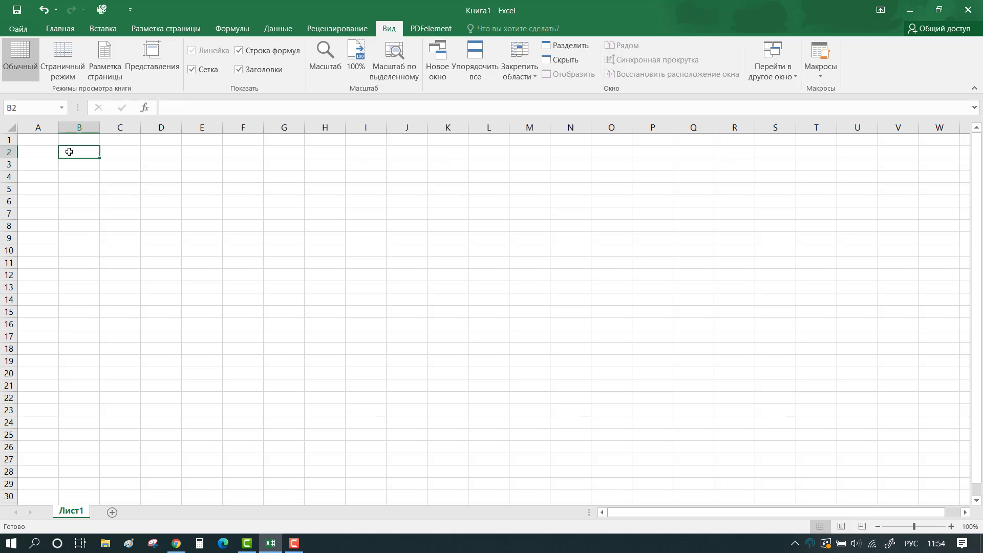
{"action": "left_click", "coordinate": [354, 261]}
{"action": "left_click", "coordinate": [240, 242]}
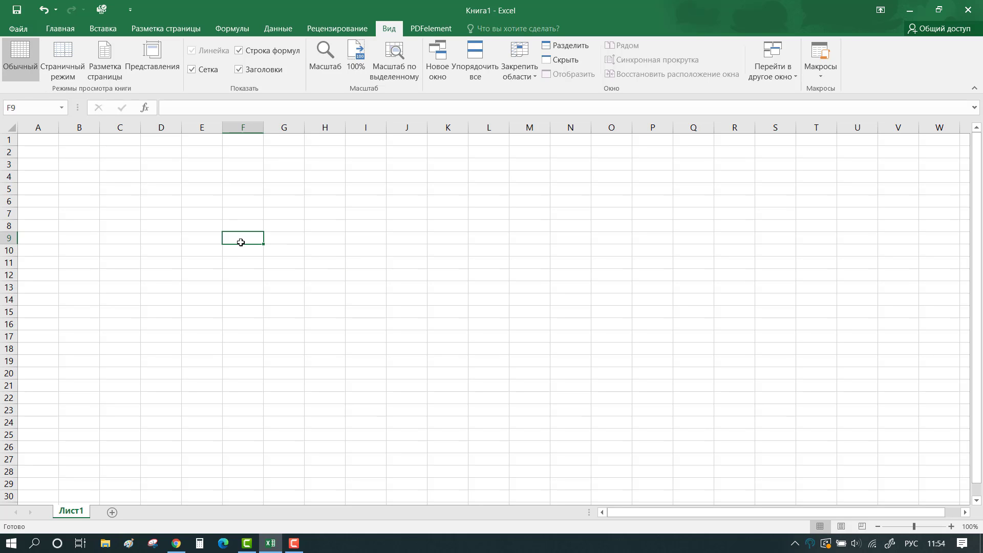
{"action": "left_click", "coordinate": [249, 197]}
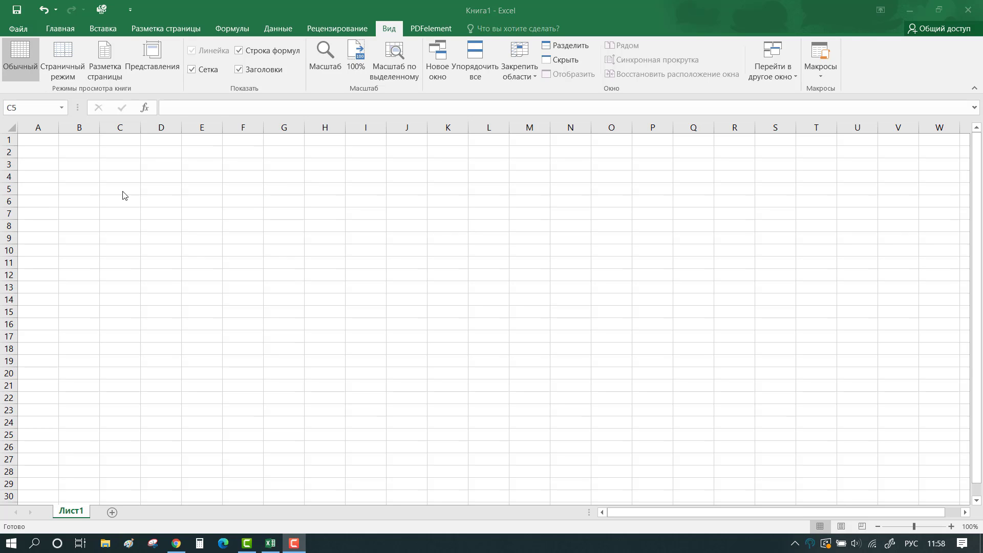
{"action": "left_click", "coordinate": [122, 191]}
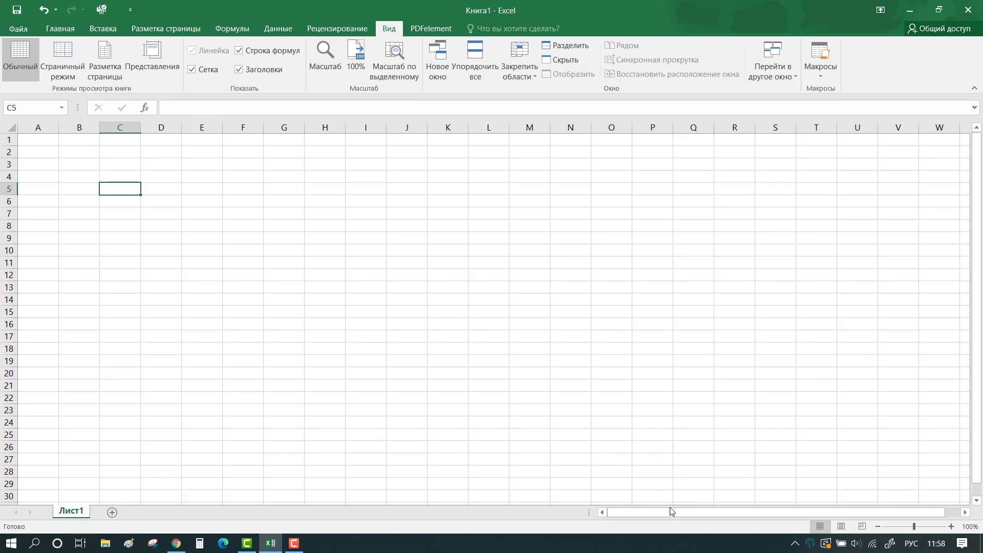
Browse the sheet's column headings beyond column W.
{"action": "left_click", "coordinate": [965, 512]}
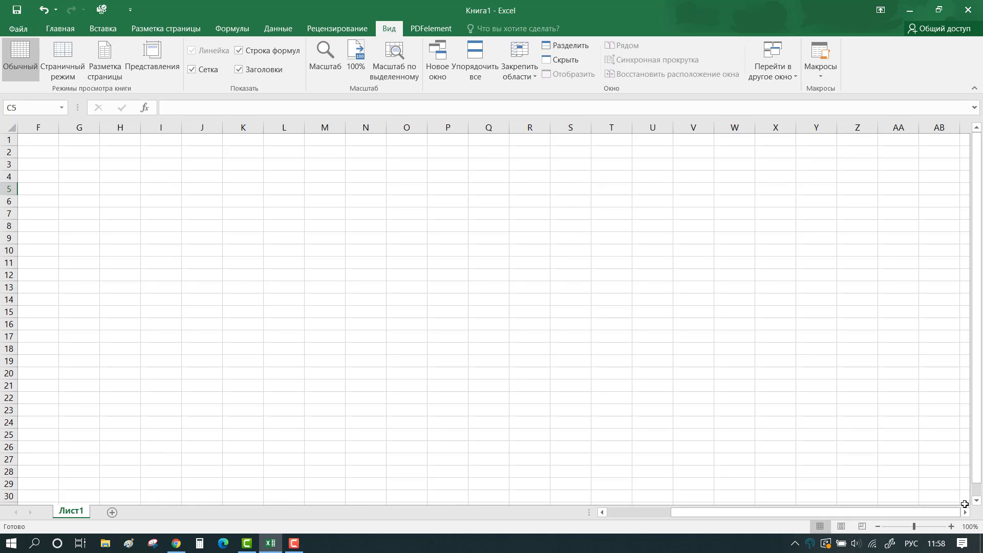
{"action": "left_click", "coordinate": [965, 513]}
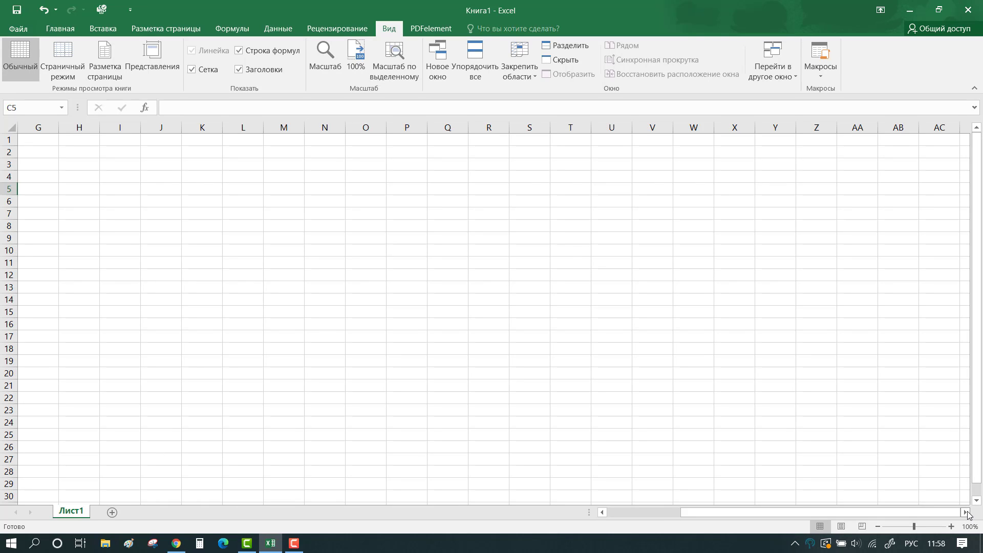
{"action": "left_click", "coordinate": [966, 512]}
{"action": "left_click", "coordinate": [965, 513]}
{"action": "left_click", "coordinate": [966, 512]}
{"action": "left_click", "coordinate": [966, 512]}
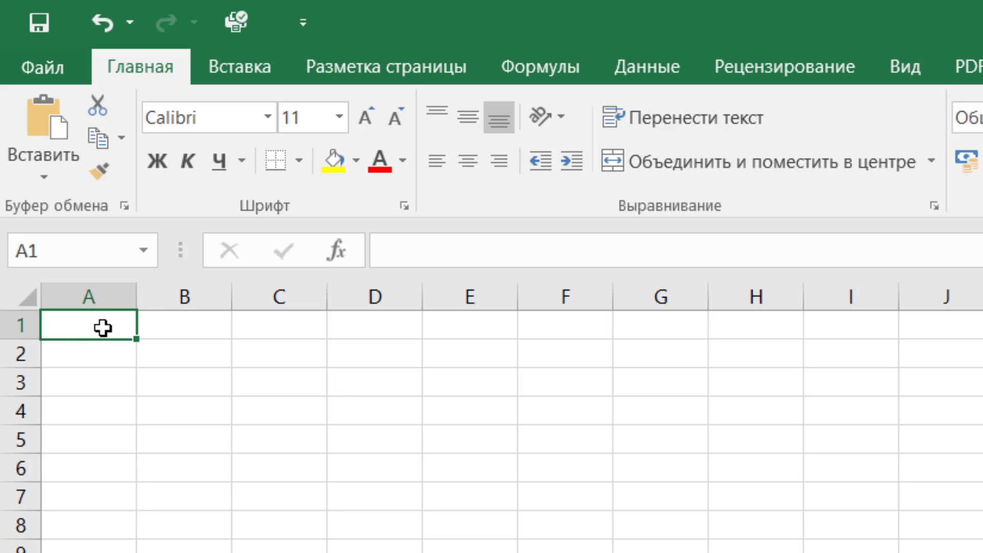
Select cell B2 and cell E4 in turn to compare their addresses with the row and column headings.
{"action": "left_click", "coordinate": [170, 355]}
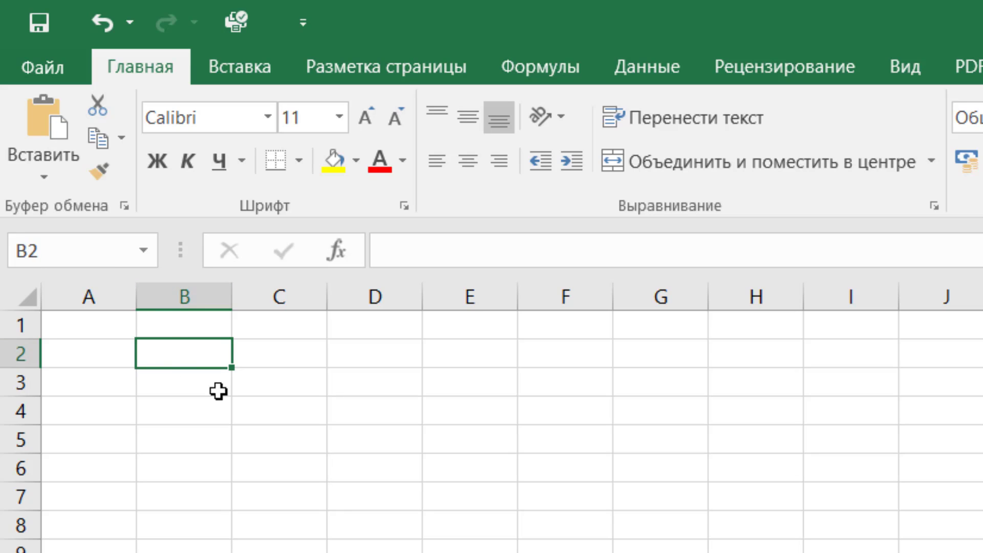
{"action": "left_click", "coordinate": [469, 414]}
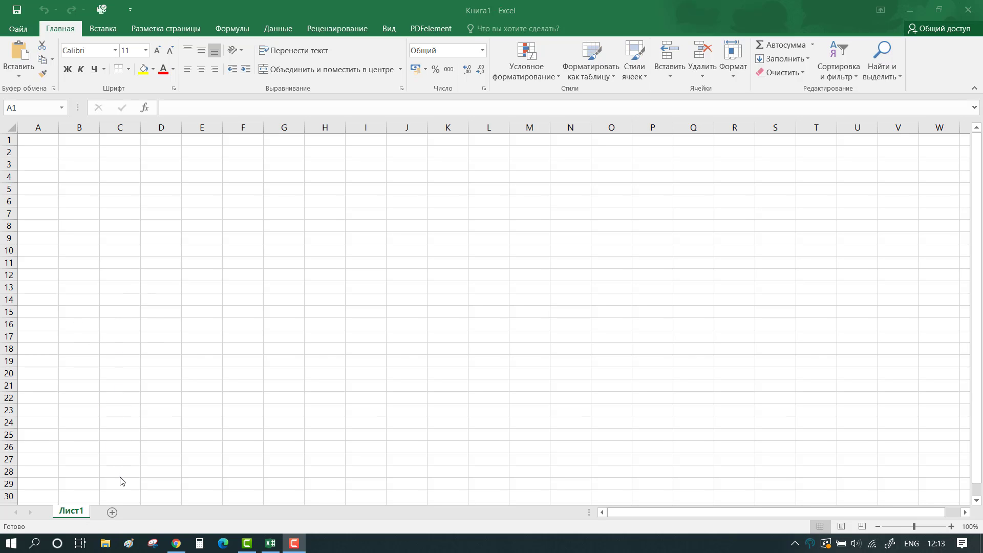
Add a second worksheet to the workbook and return to Лист1.
{"action": "left_click", "coordinate": [112, 512]}
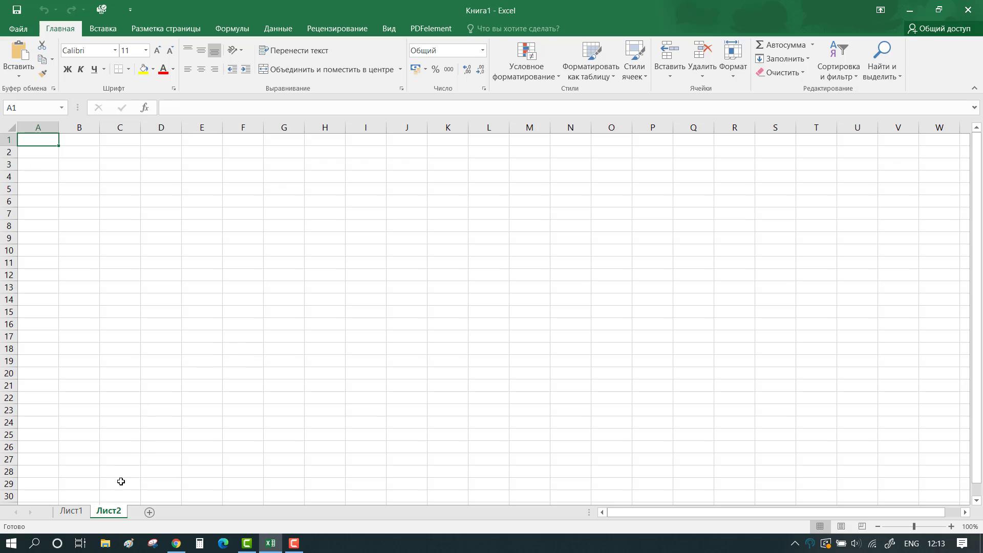
{"action": "left_click", "coordinate": [78, 513]}
Enter 1 in cell B3 and 2 in cell C3 of Лист1.
{"action": "left_click", "coordinate": [69, 166]}
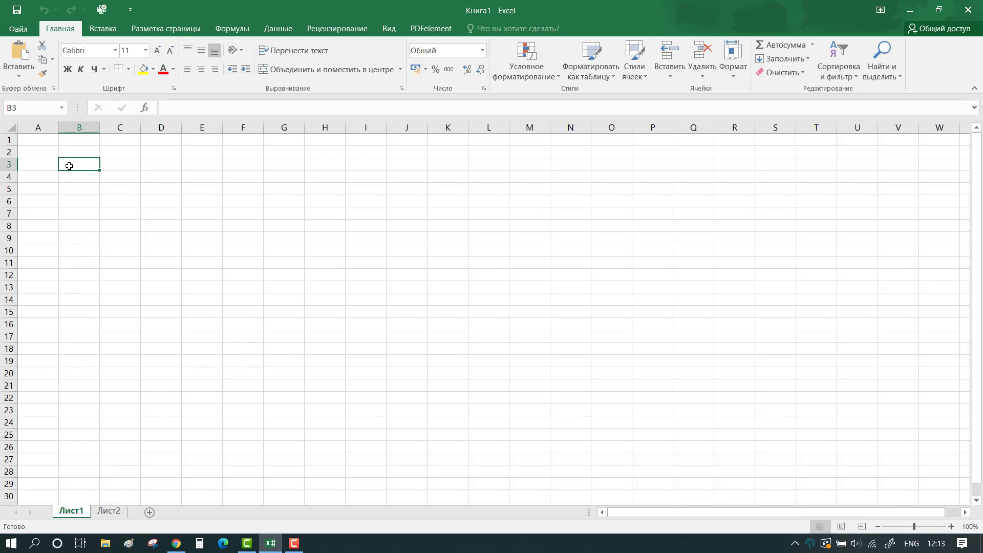
{"action": "type", "text": "1"}
{"action": "key", "text": "Tab"}
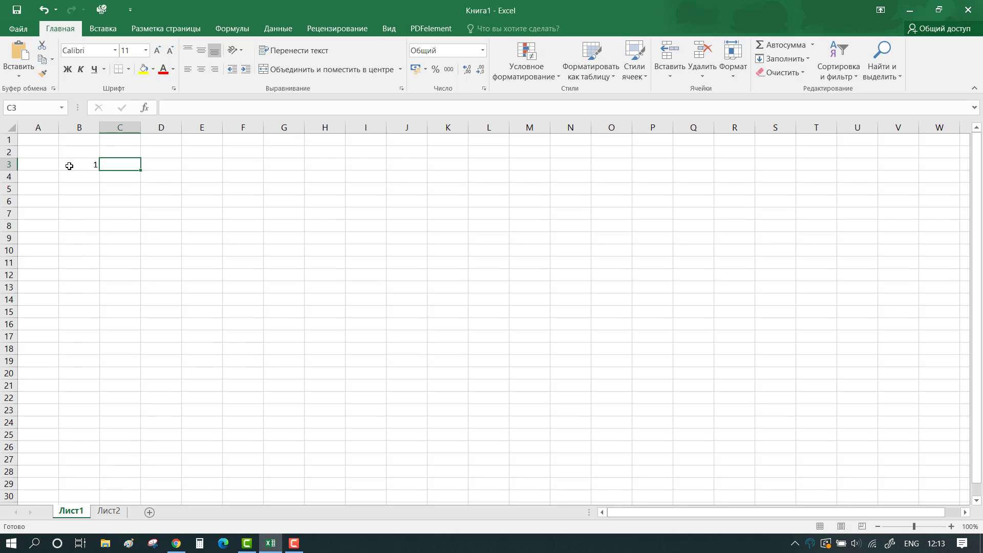
{"action": "type", "text": "2"}
{"action": "left_click", "coordinate": [136, 192]}
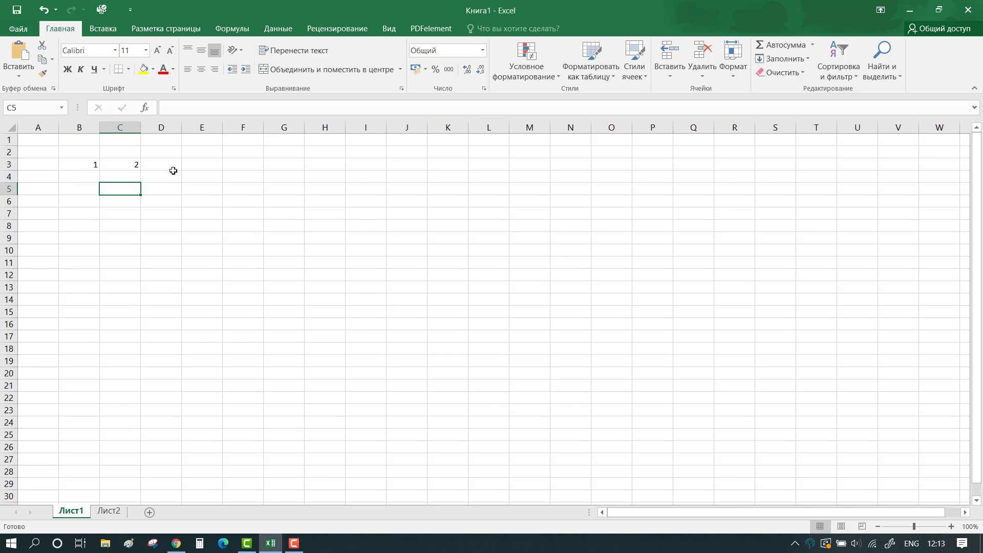
Enter 566 in cell B6 of Лист2.
{"action": "left_click", "coordinate": [107, 511]}
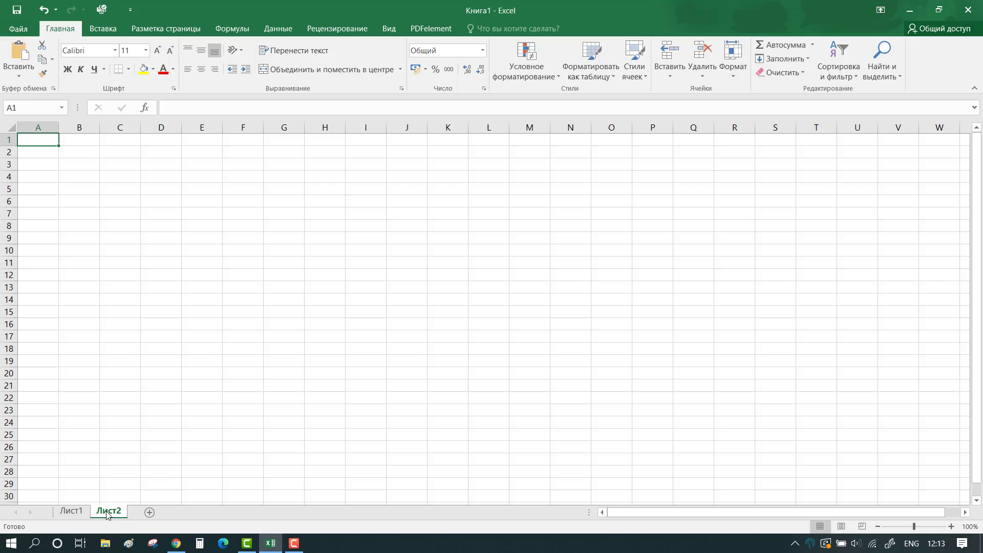
{"action": "left_click", "coordinate": [87, 205]}
{"action": "type", "text": "56"}
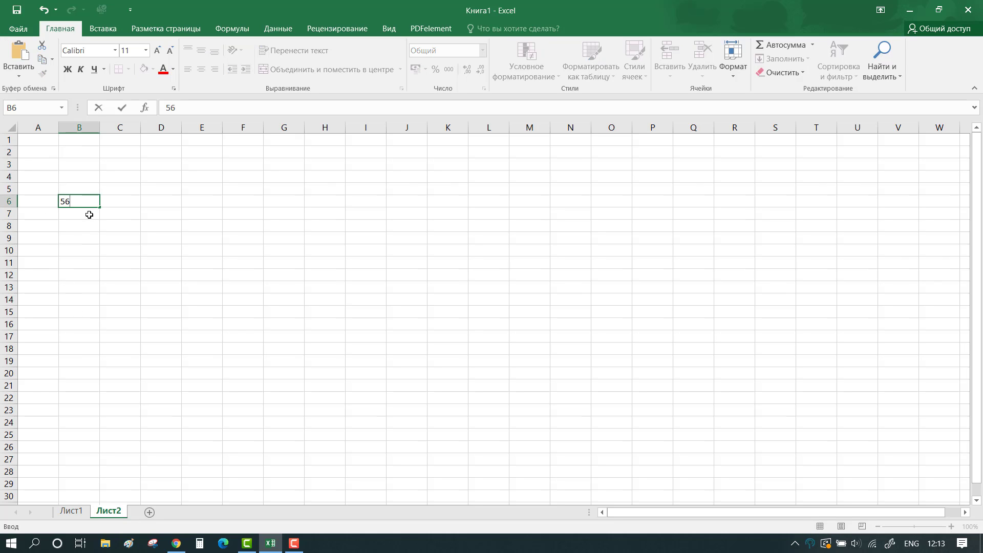
{"action": "type", "text": "6"}
{"action": "left_click", "coordinate": [91, 249]}
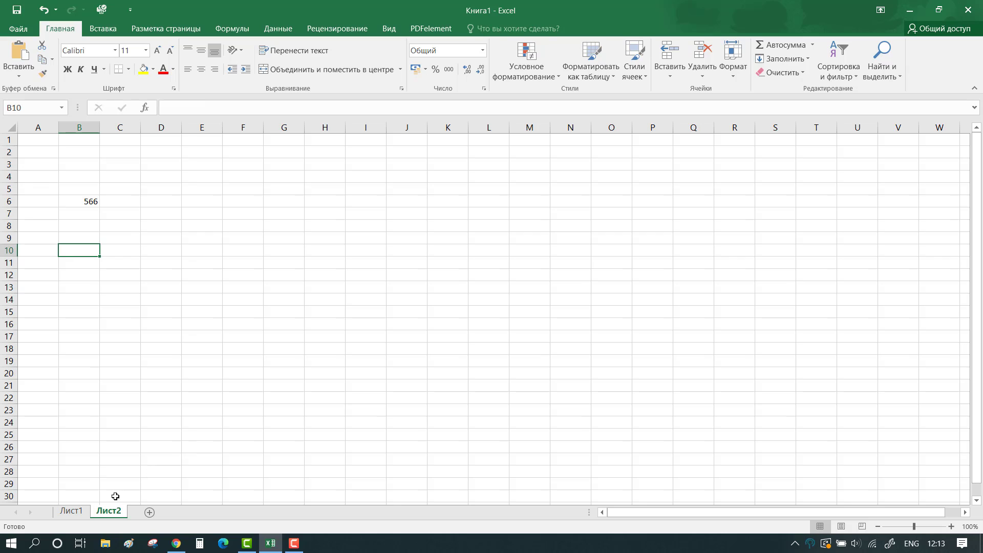
Switch back and forth between Лист1 and Лист2 to compare their contents, finishing on Лист1.
{"action": "left_click", "coordinate": [74, 512]}
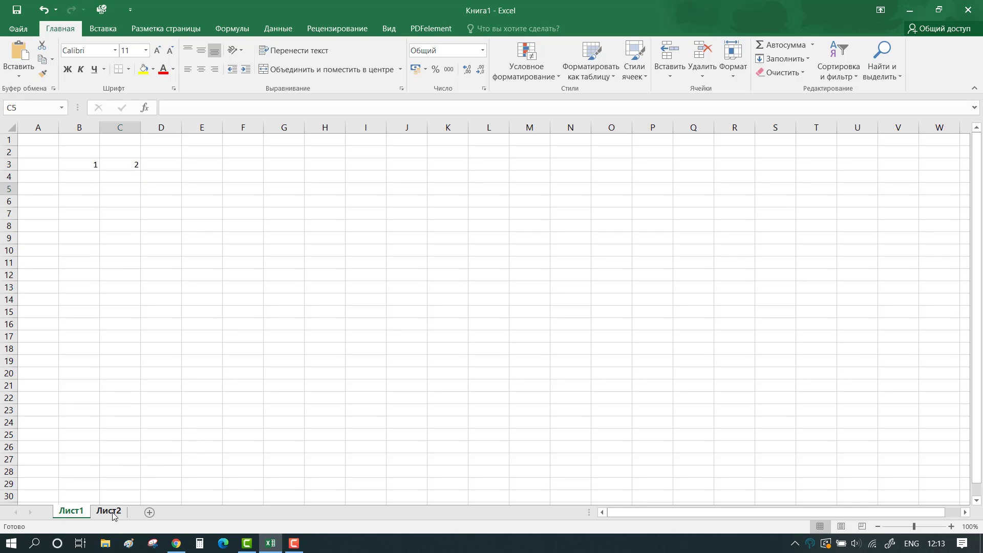
{"action": "left_click", "coordinate": [113, 512]}
{"action": "left_click", "coordinate": [75, 513]}
{"action": "left_click", "coordinate": [115, 513]}
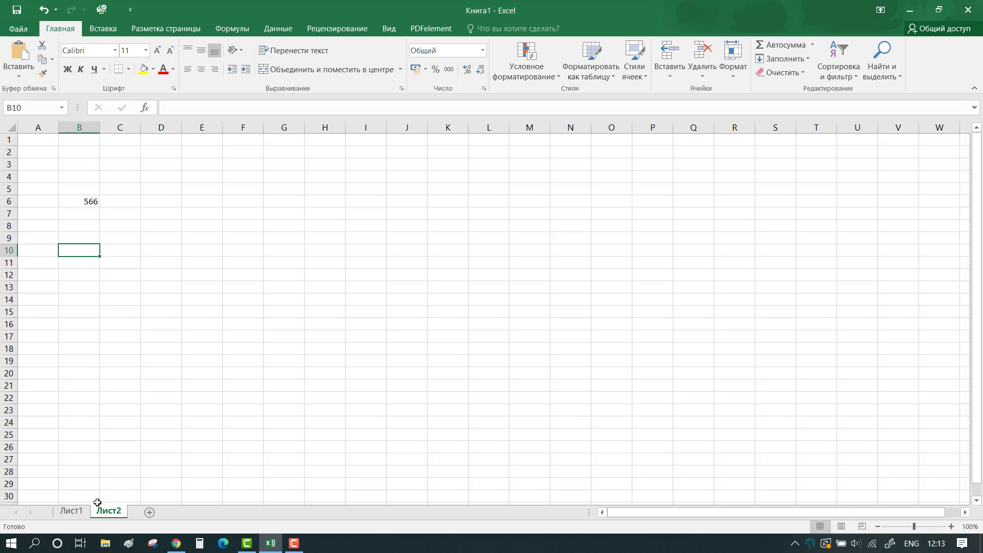
{"action": "left_click", "coordinate": [70, 512]}
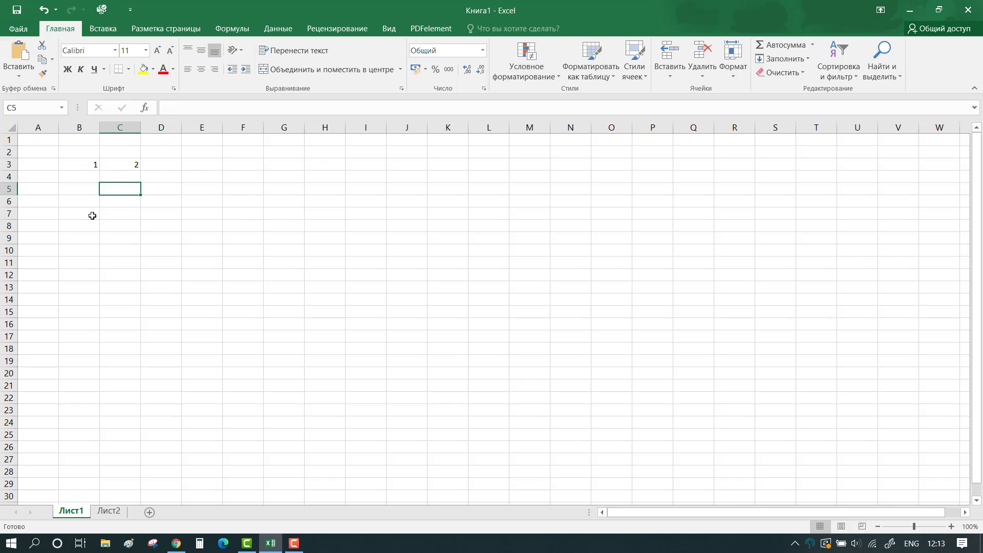
Add three more worksheets to the workbook between Лист1 and Лист2.
{"action": "left_click", "coordinate": [149, 512]}
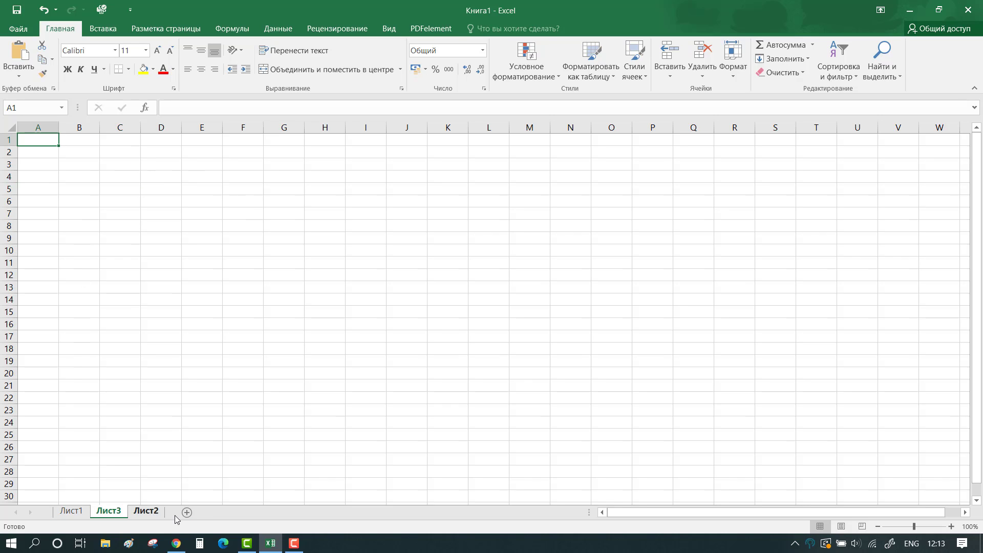
{"action": "left_click", "coordinate": [187, 512]}
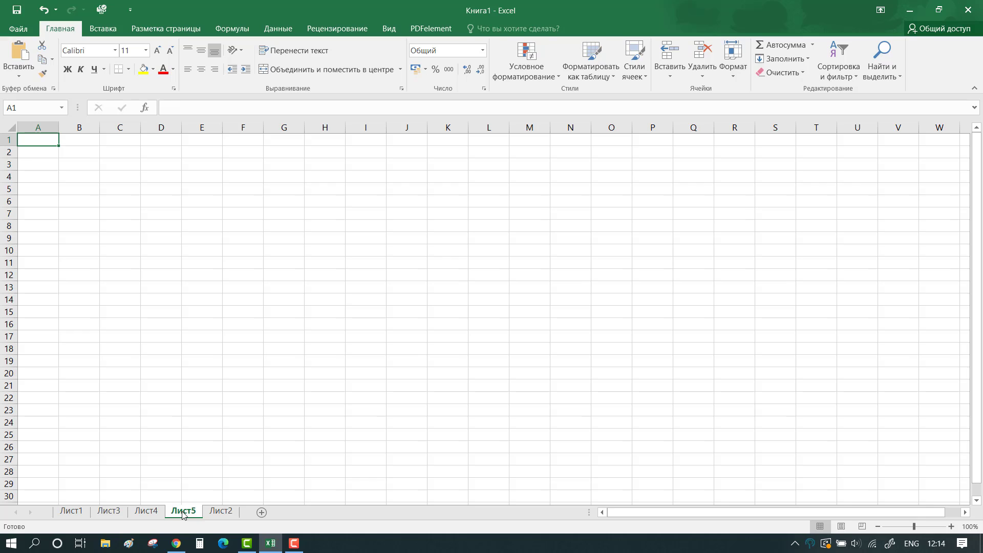
Delete the worksheets Лист5, Лист4 and Лист3 from the workbook one after another.
{"action": "right_click", "coordinate": [183, 514]}
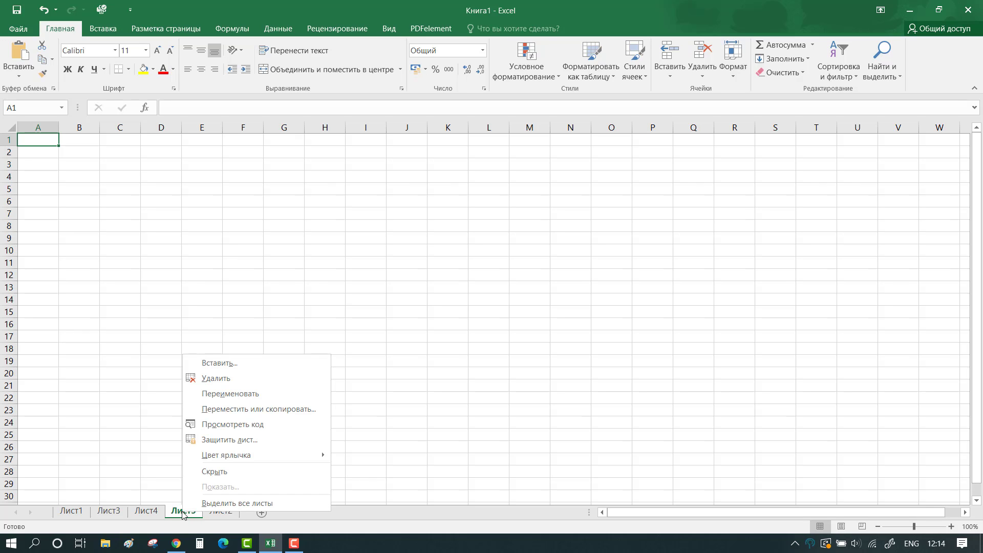
{"action": "left_click", "coordinate": [217, 382]}
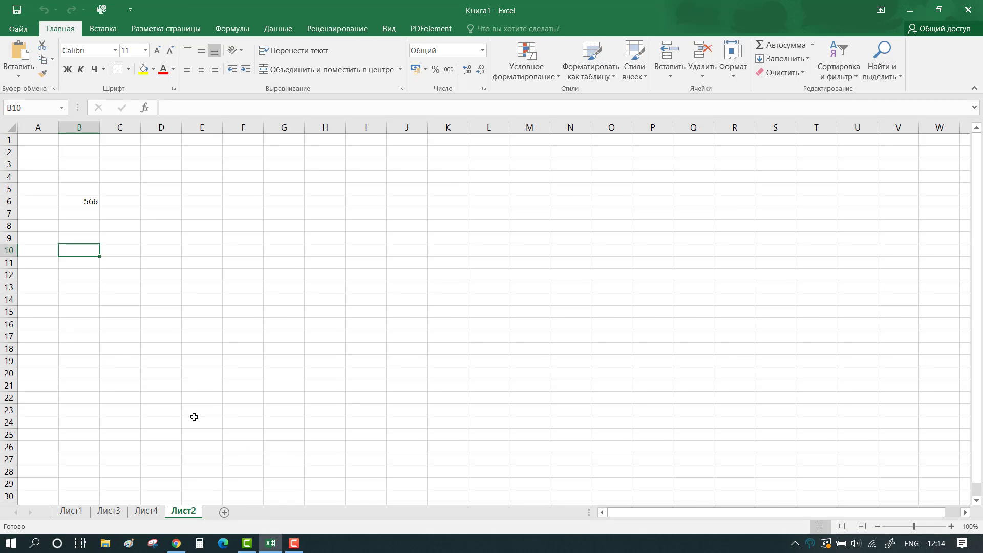
{"action": "right_click", "coordinate": [154, 512]}
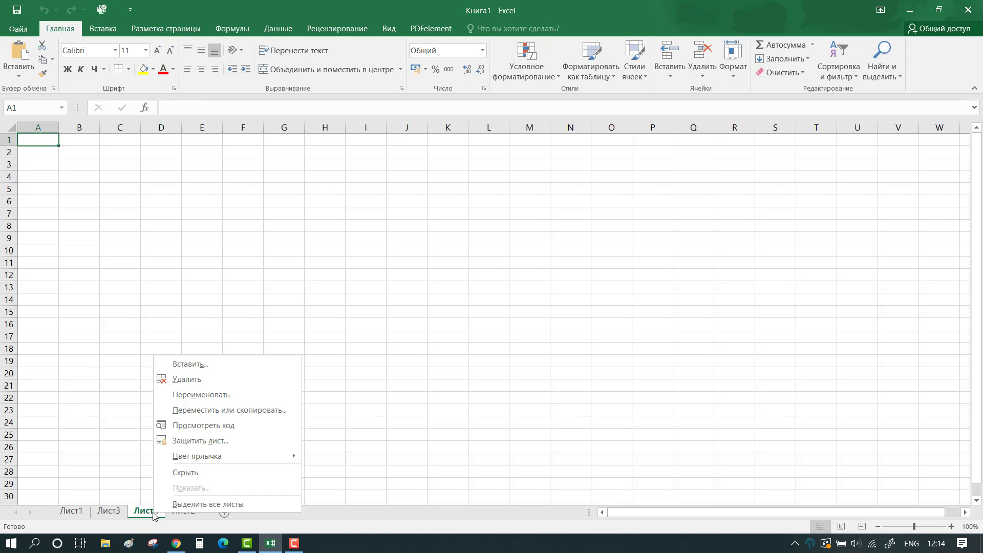
{"action": "left_click", "coordinate": [176, 380]}
{"action": "right_click", "coordinate": [115, 513]}
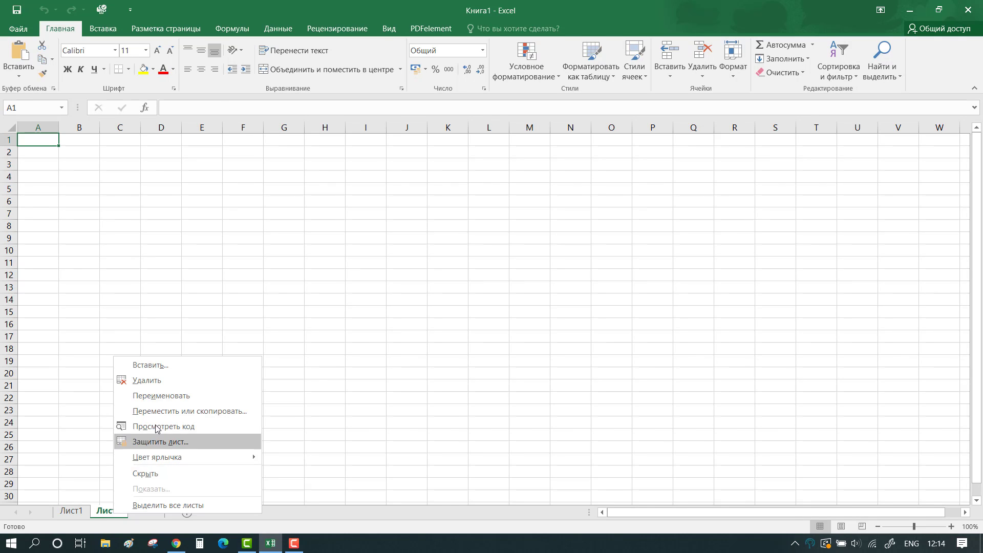
{"action": "left_click", "coordinate": [148, 380]}
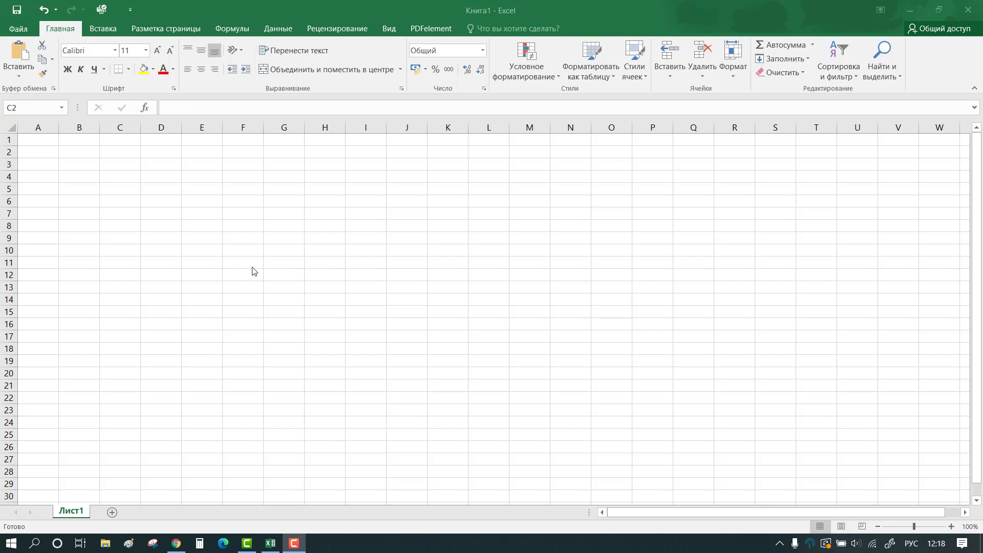